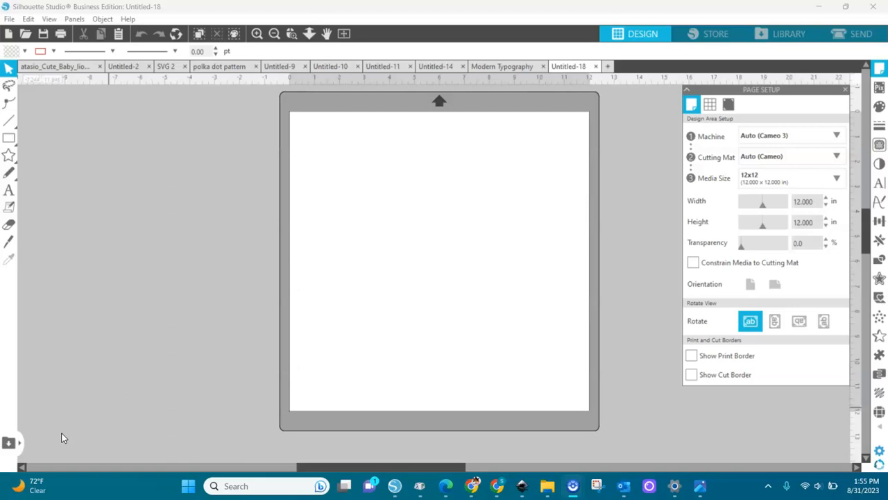
Step: Set up a custom page size 8.5 in wide and 8.5 in high
click(152, 270)
click(880, 68)
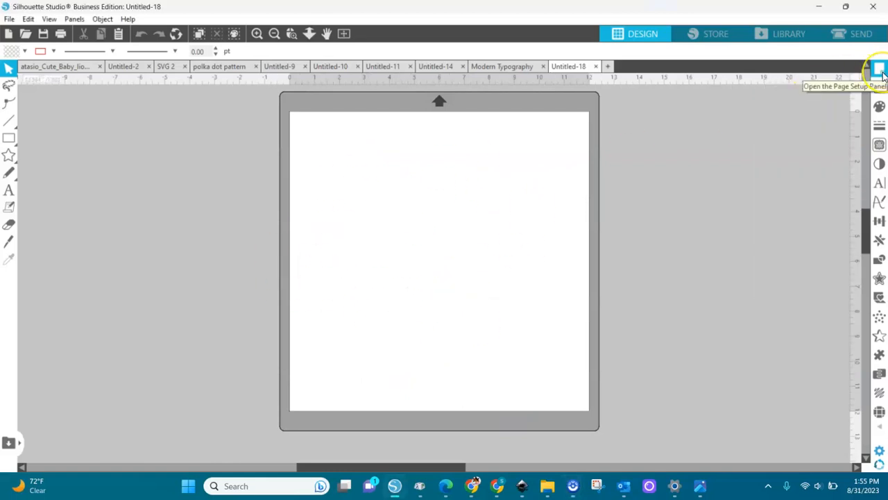
click(879, 68)
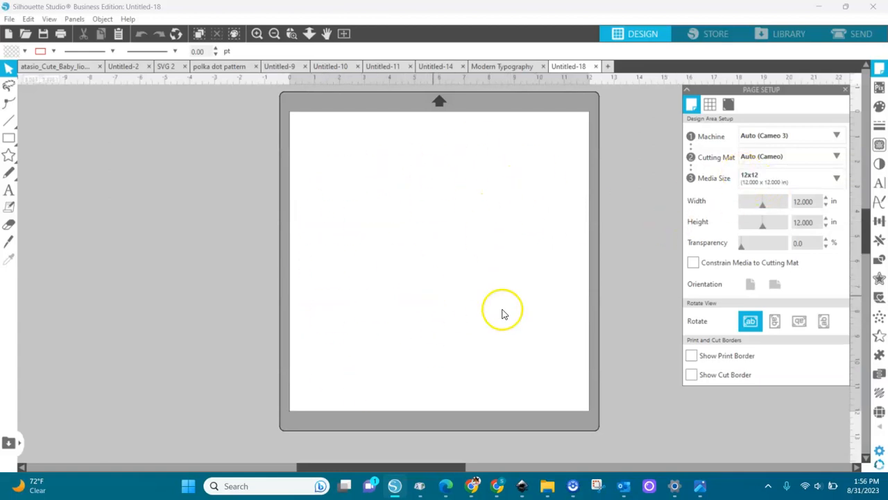
click(837, 180)
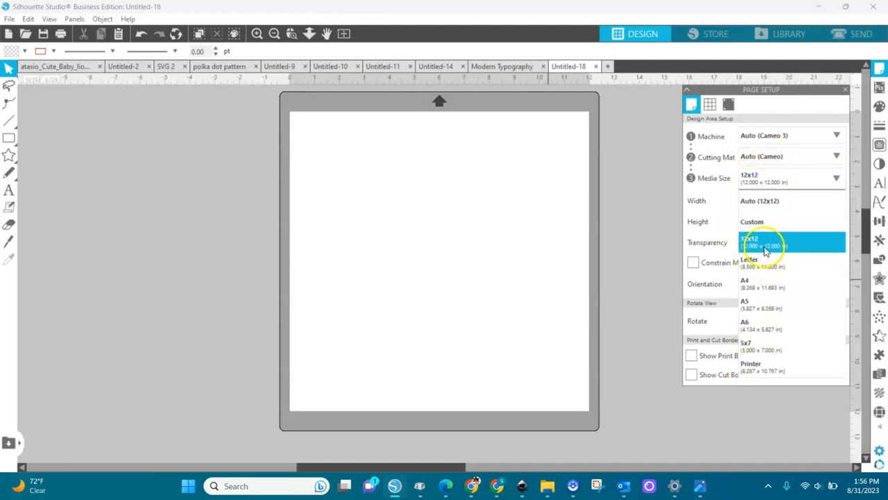
click(755, 227)
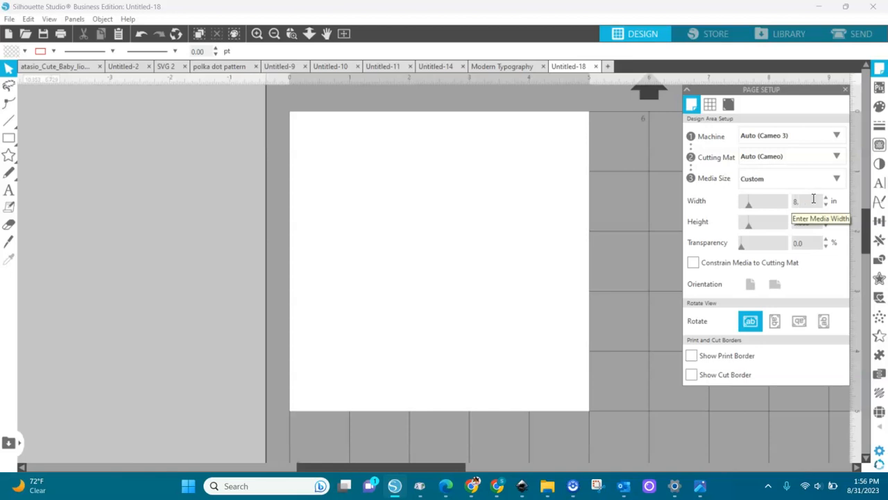
key(Return)
click(816, 222)
key(BackSpace)
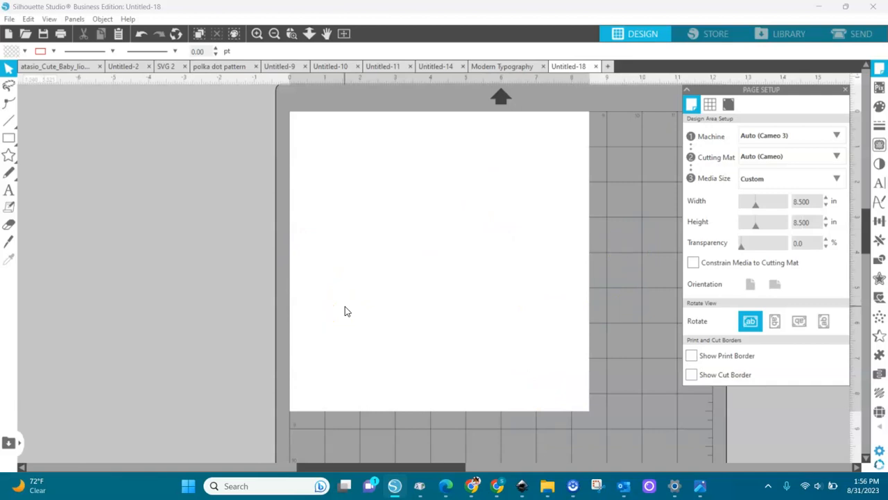
Step: Merge the photo named 2 from the White Hoodie Man Gildan folder into the design
click(9, 19)
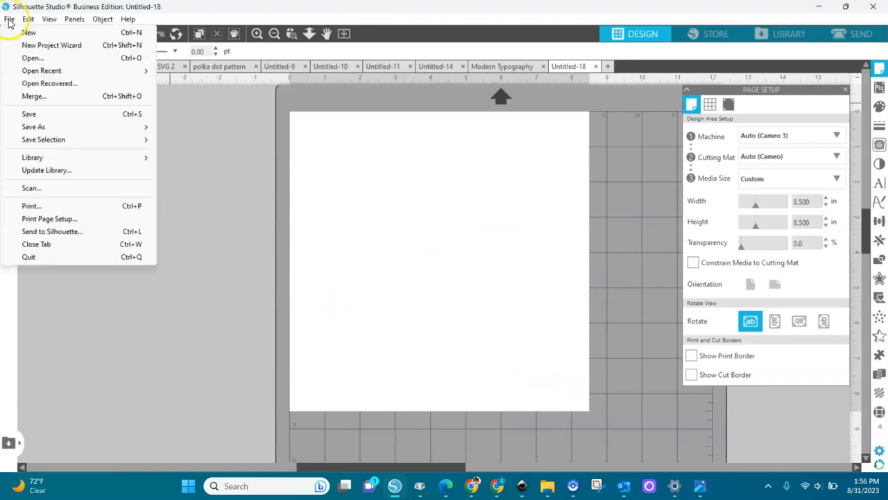
click(31, 97)
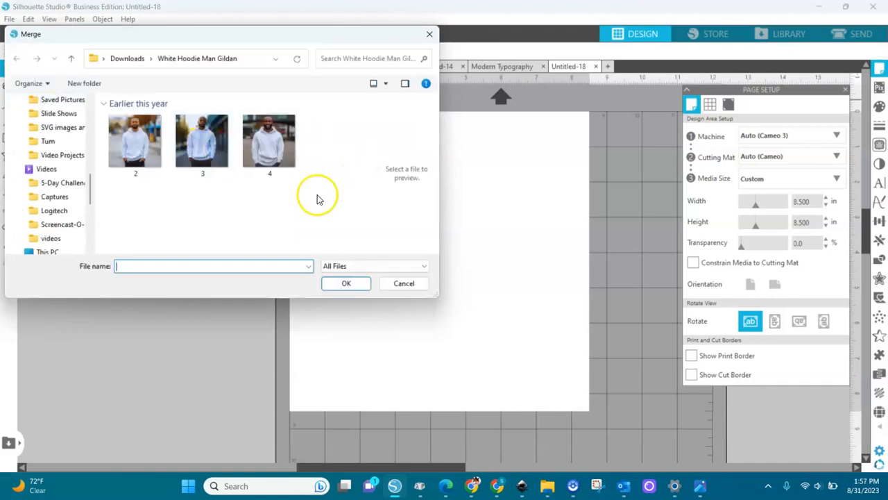
double_click(135, 145)
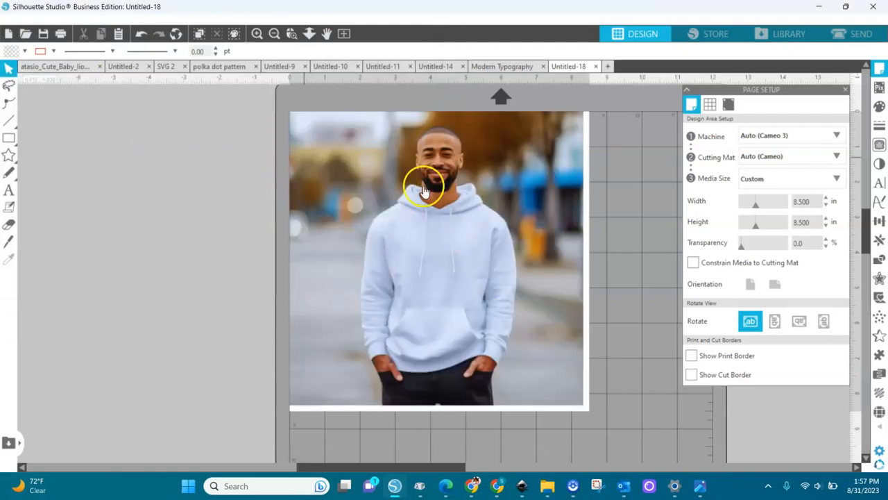
Step: Scale the hoodie photo to 8.5 × 8.5 in and center it on the page
click(429, 218)
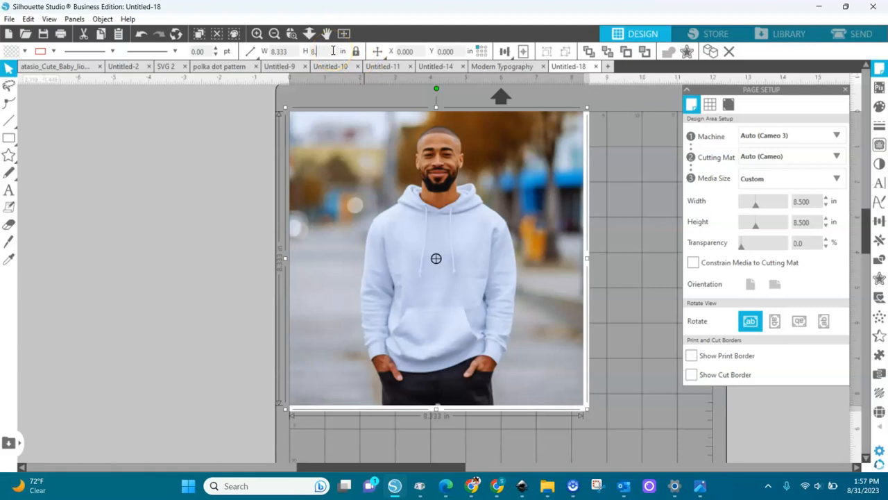
key(Return)
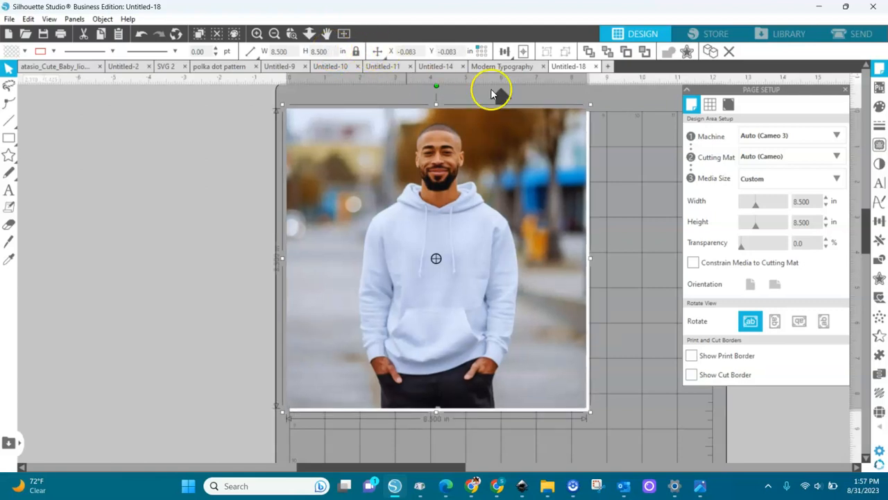
click(524, 53)
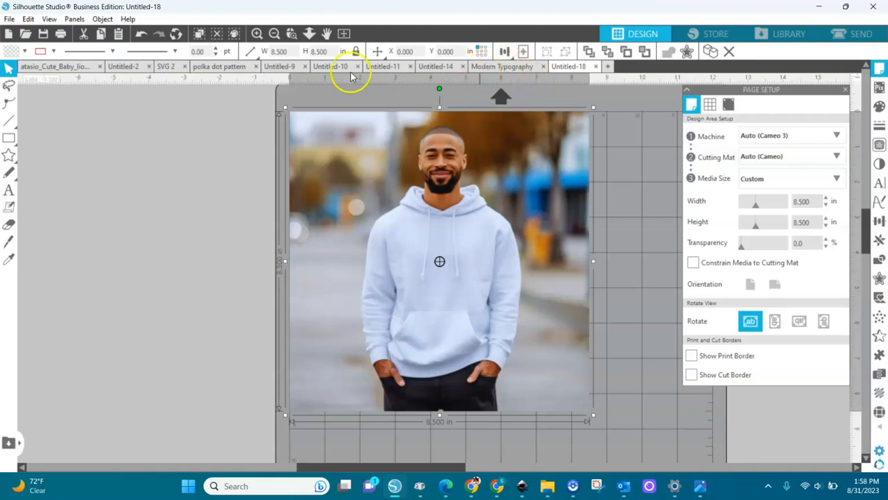
click(326, 34)
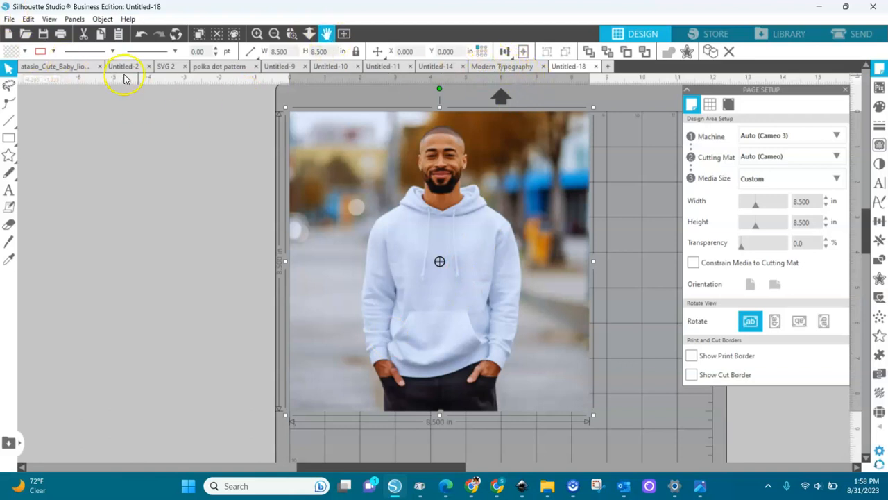
Step: Merge the orange and black Bengals text PNG from the Downloads folder into the hoodie design
click(8, 19)
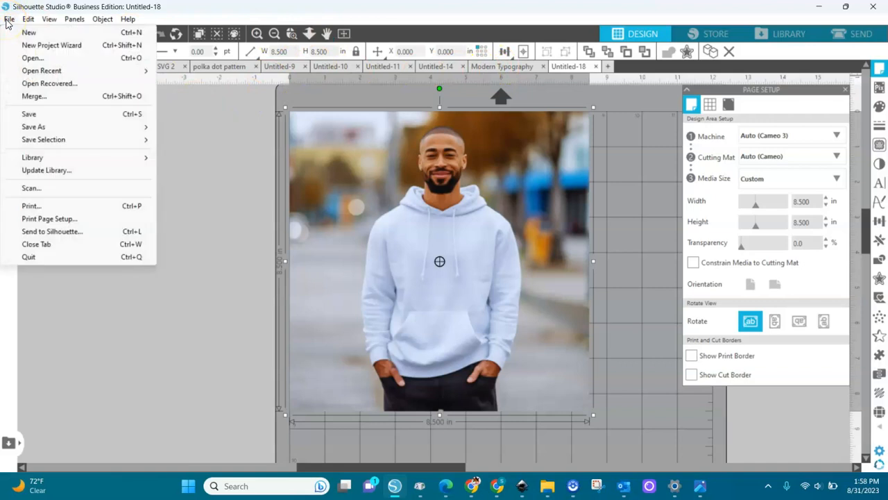
click(28, 97)
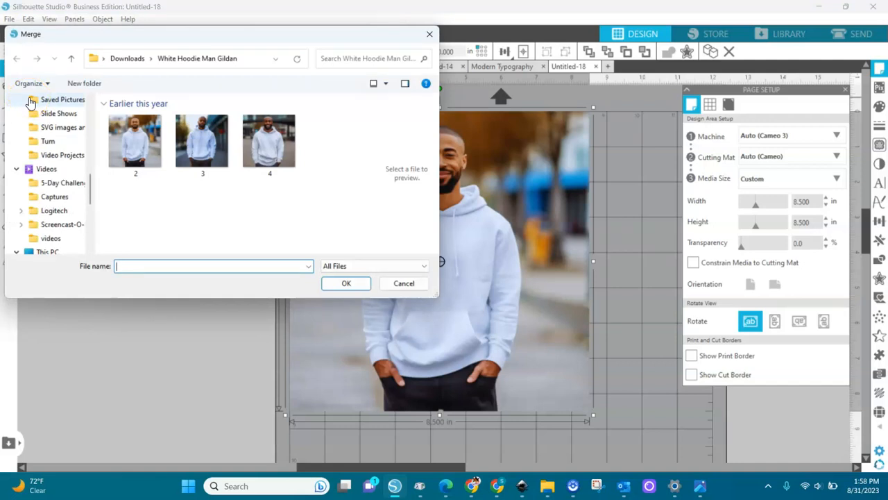
click(122, 61)
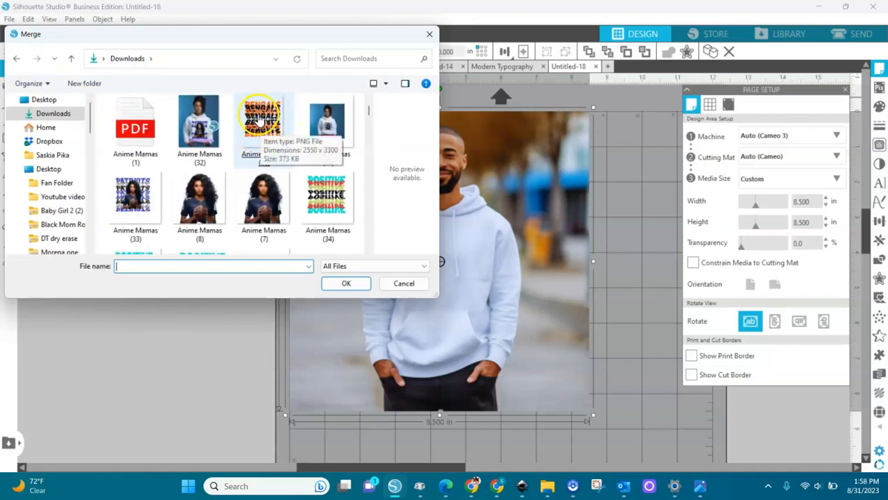
double_click(264, 124)
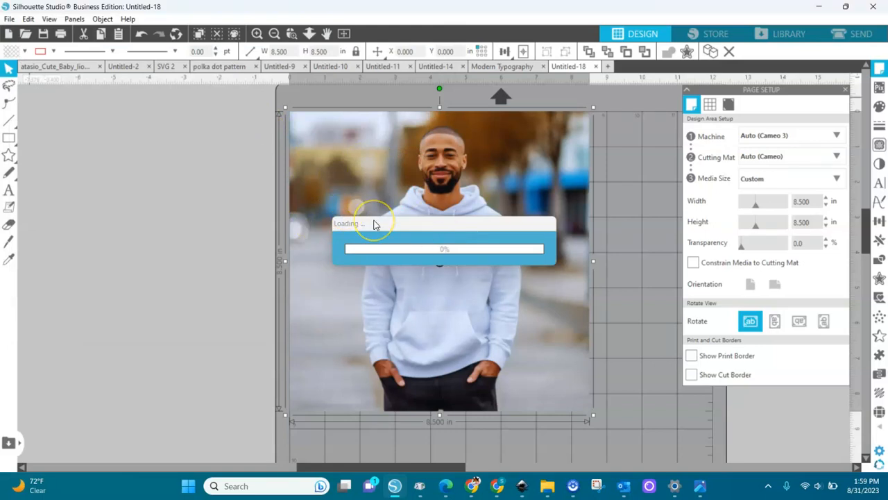
click(389, 285)
click(159, 284)
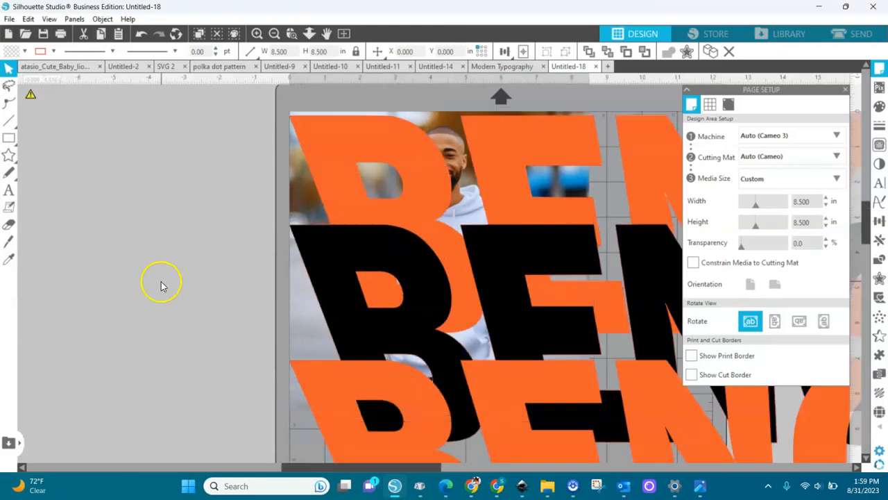
Step: Scale the Bengals graphic to 3 in high and center it on the page
click(347, 319)
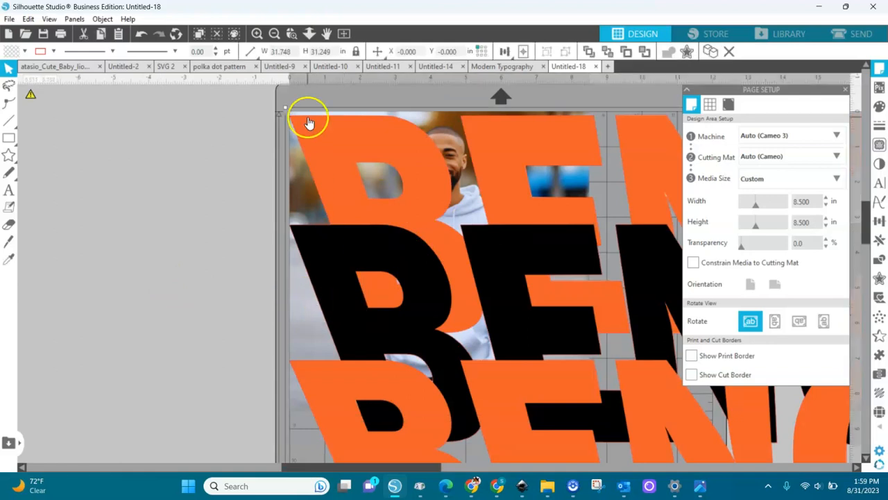
click(327, 51)
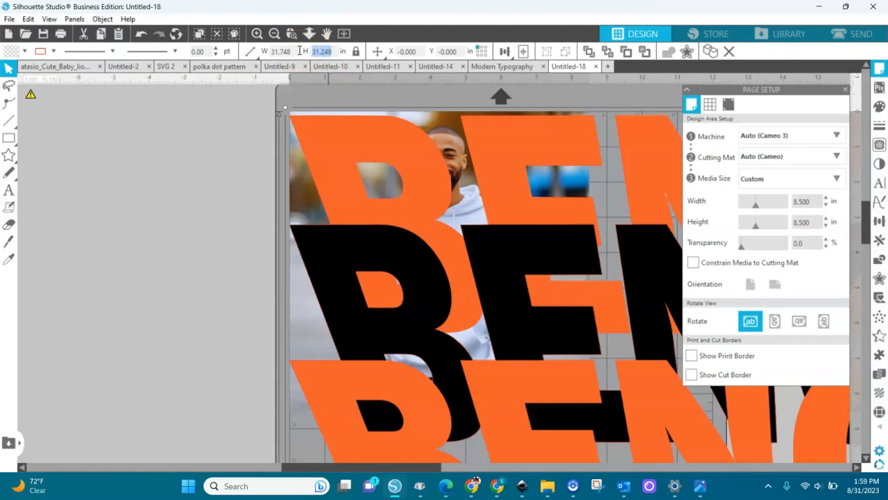
text(3)
key(Return)
click(523, 53)
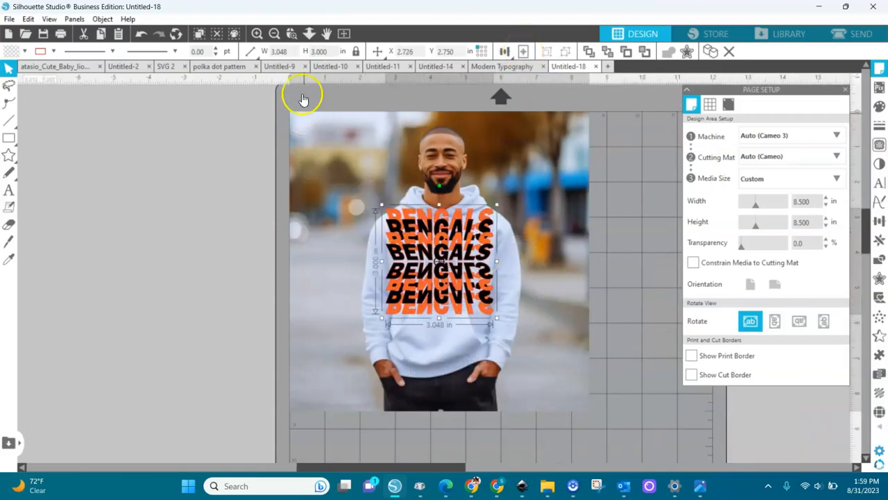
Step: Shrink the Bengals graphic to 2 in high and place it on the hoodie's chest below the neckline
drag(497, 205, 456, 255)
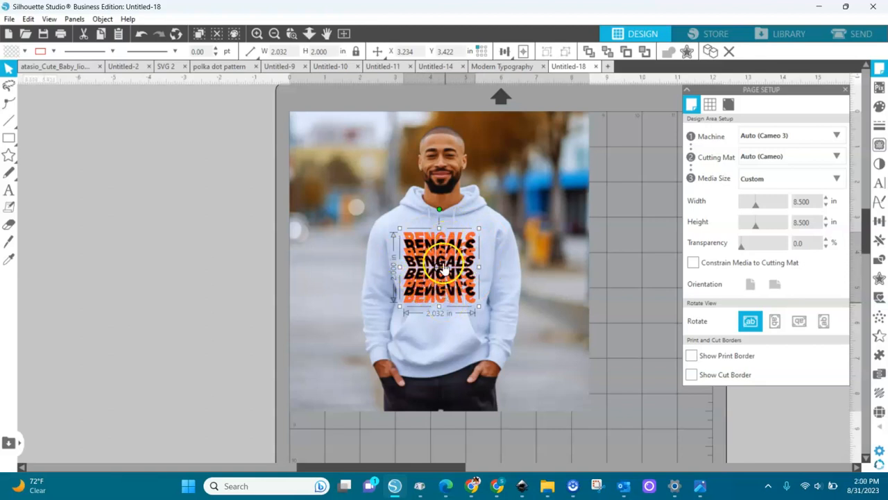
scroll(450, 249, up, 1)
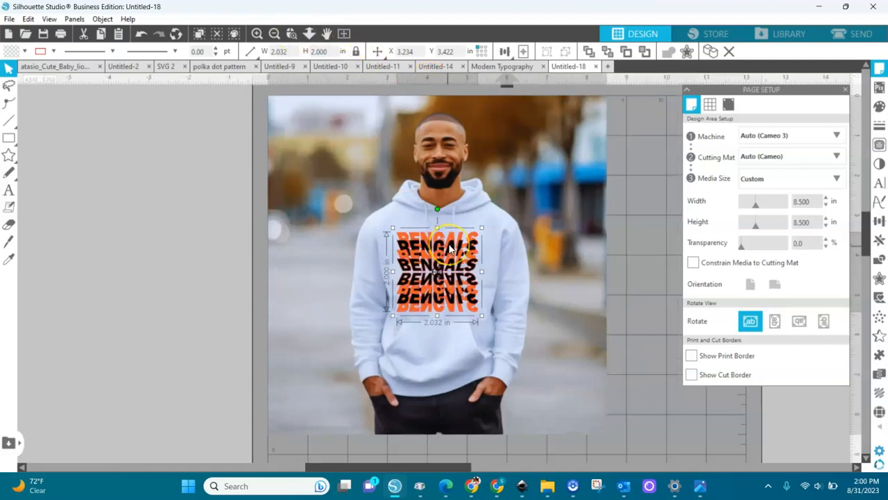
scroll(450, 248, up, 5)
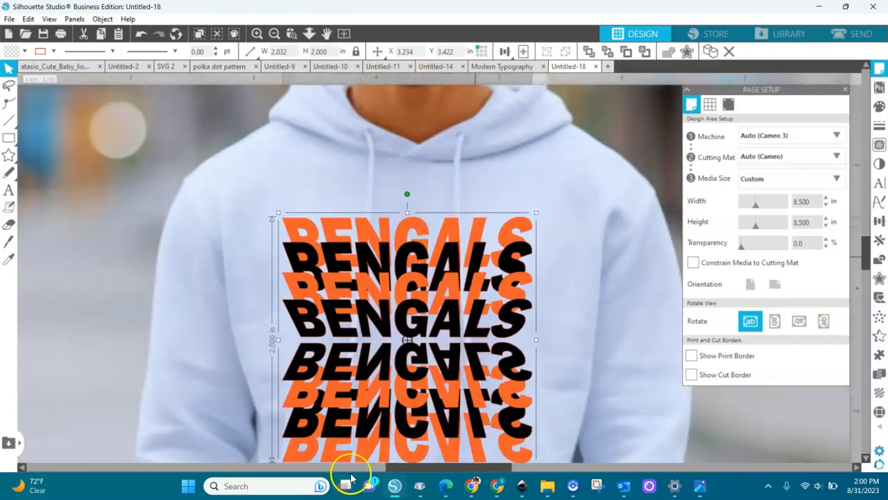
mouse_move(345, 486)
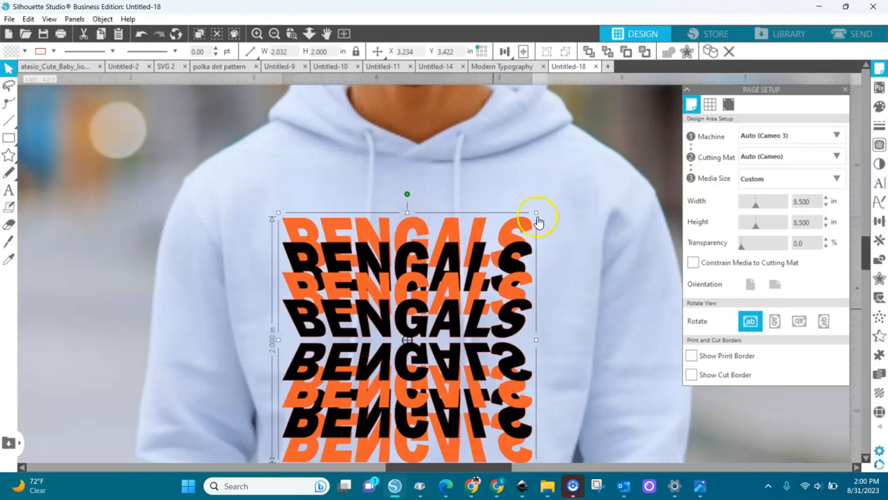
click(277, 36)
click(276, 35)
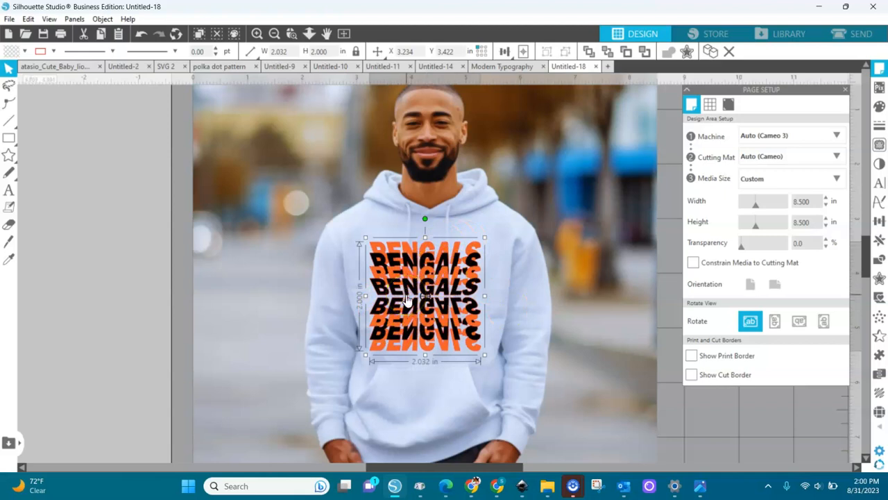
click(275, 34)
click(275, 34)
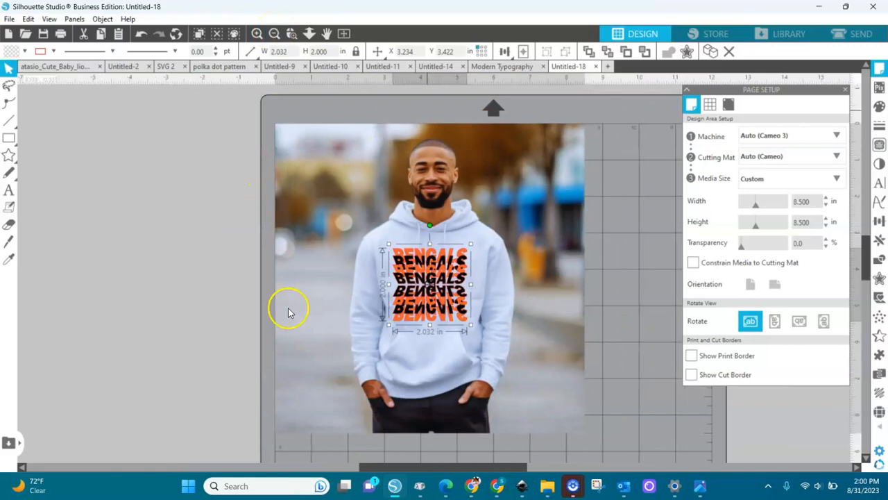
Step: Set up saving the mockup to Downloads on the hard drive as a PNG named "Gildan hoodie Bengals NFL"
click(8, 20)
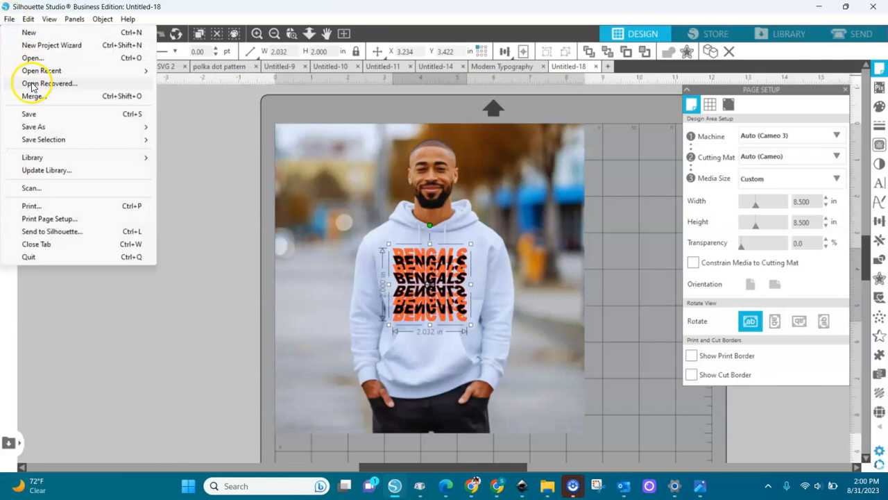
mouse_move(48, 132)
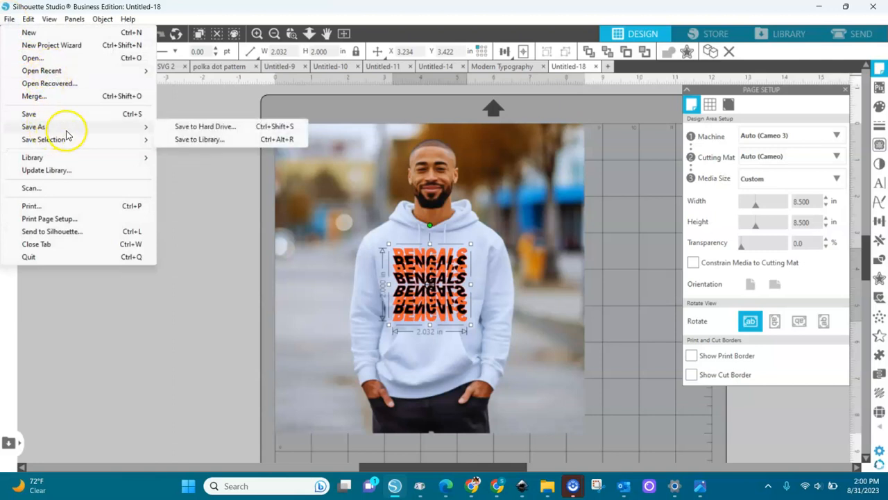
click(193, 128)
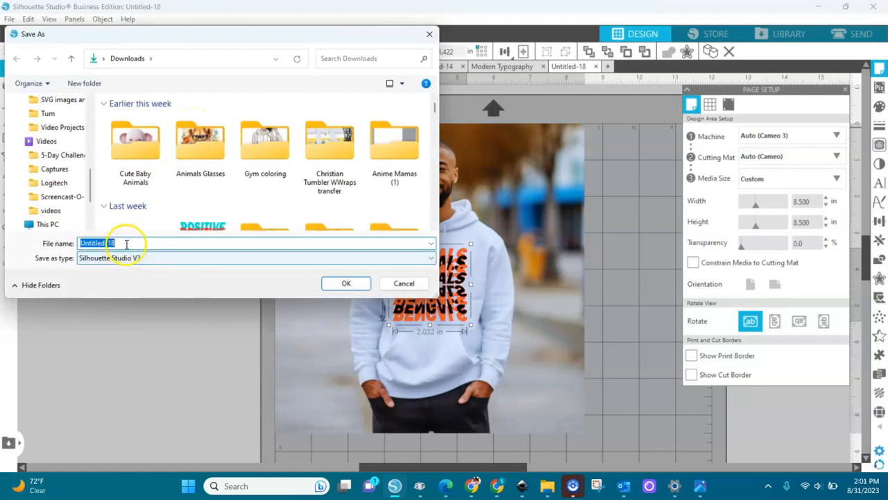
key(BackSpace)
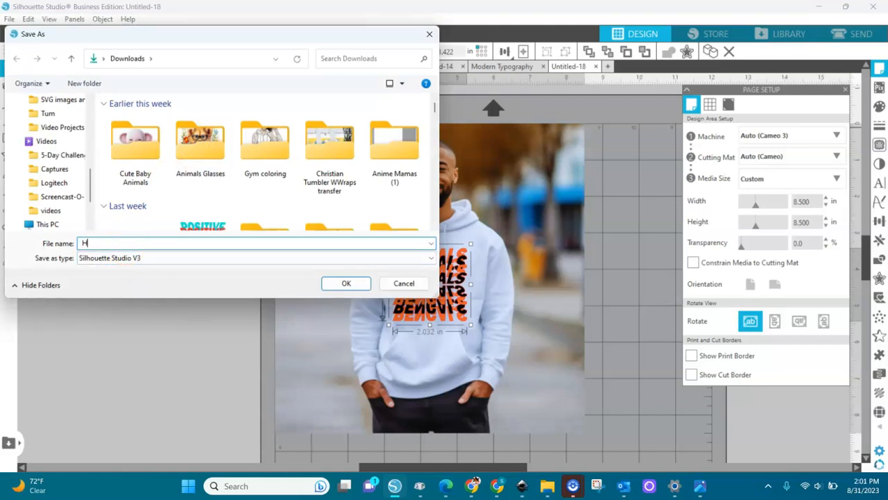
text(Gildan hoodie Bengals NFL)
click(165, 261)
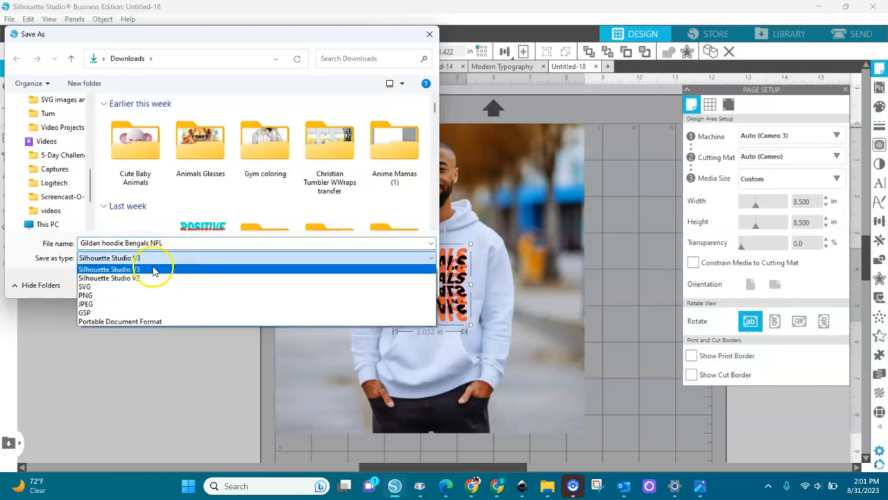
click(119, 298)
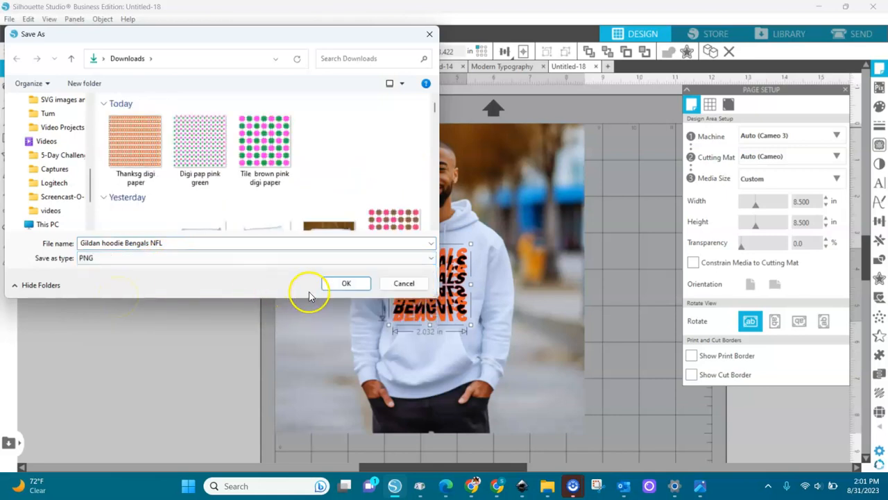
Step: Export the PNG at 300 dots per inch and switch to File Explorer to check the file in Downloads
click(346, 284)
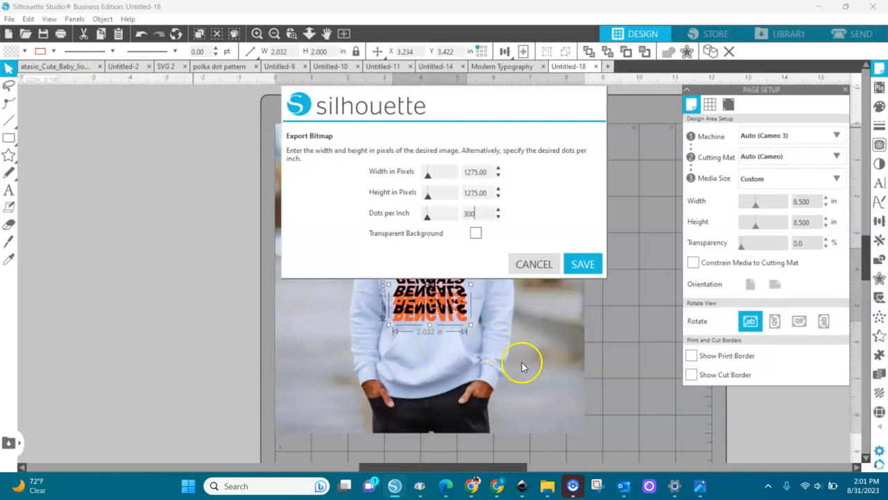
click(583, 264)
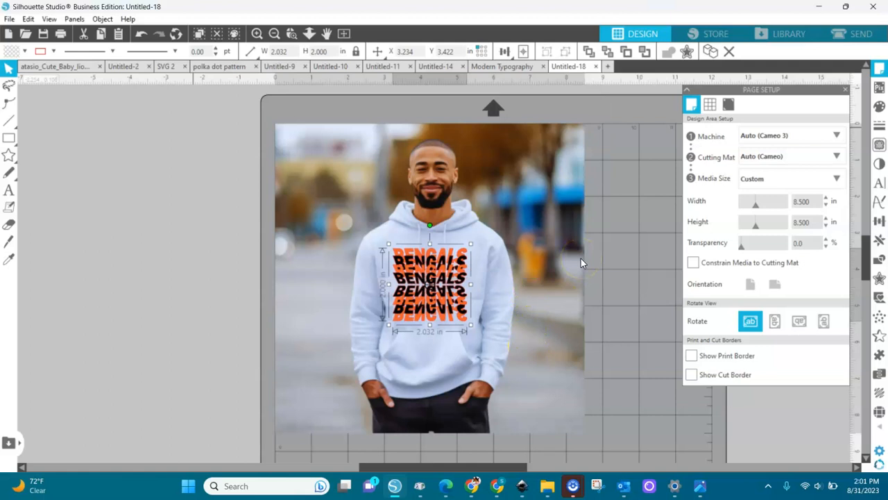
click(548, 491)
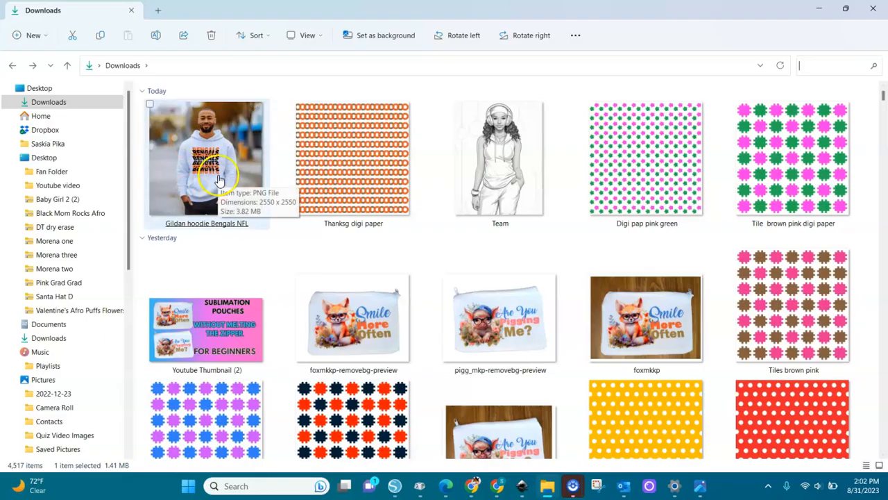